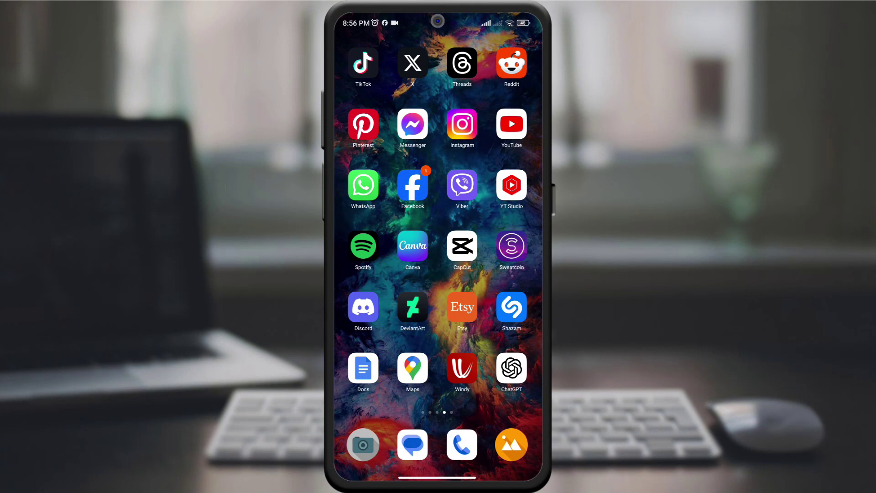
Launch Reddit and open the side drawer listing recent and joined communities.
click(511, 64)
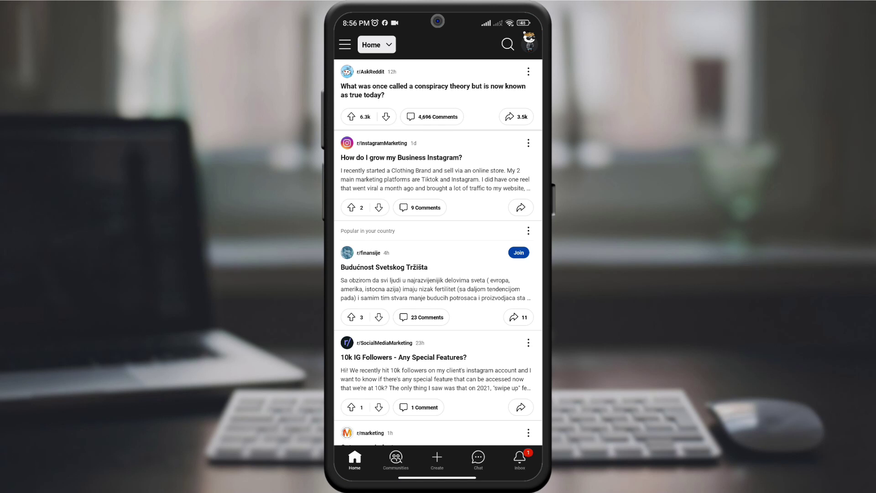
click(345, 44)
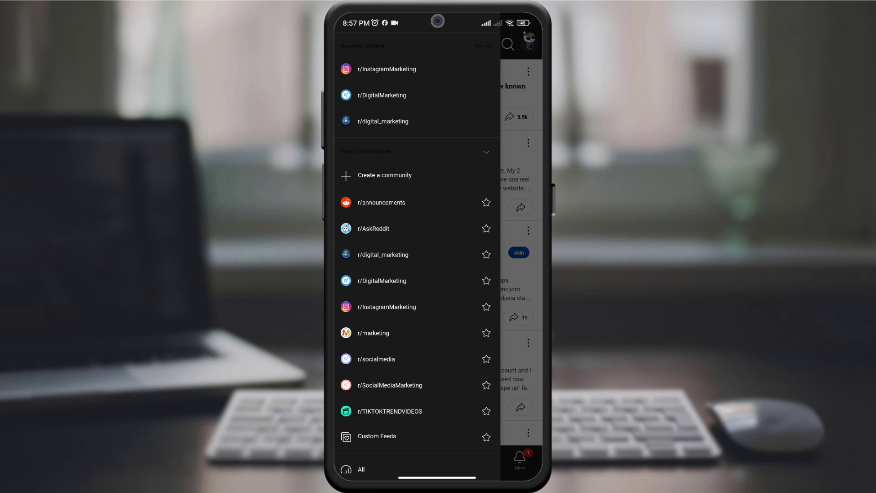
Go to r/digital_marketing from the drawer and show its community options menu.
click(383, 255)
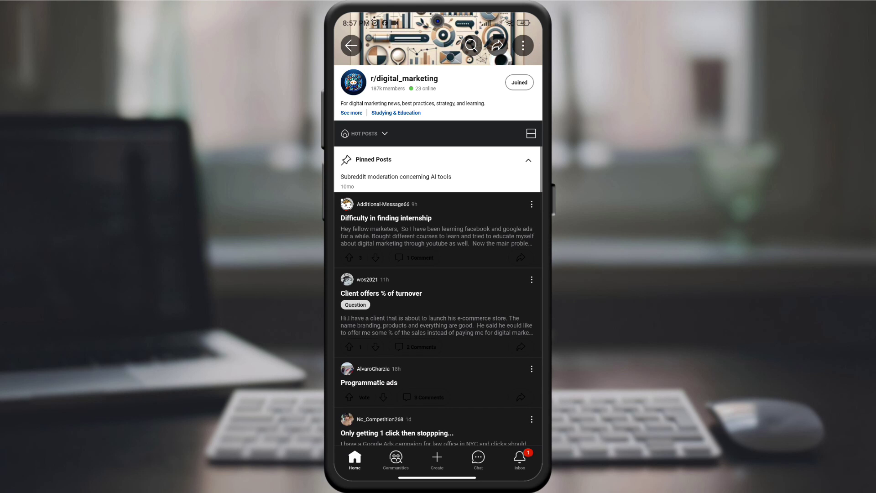
click(523, 45)
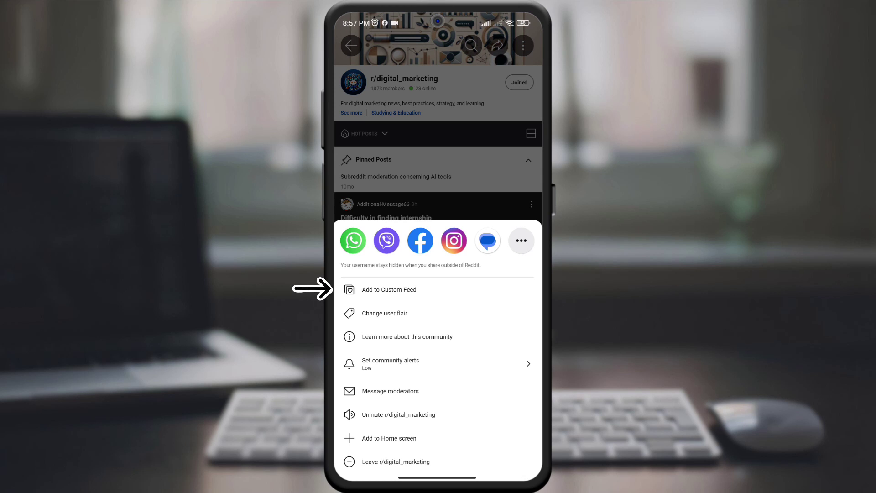
Add r/digital_marketing to the Hghhh custom feed via 'Add to Custom Feed'.
click(438, 296)
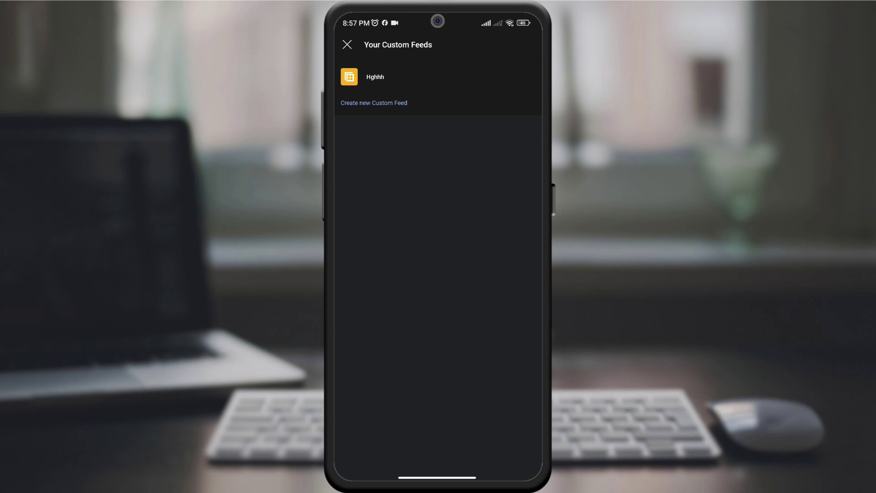
click(375, 77)
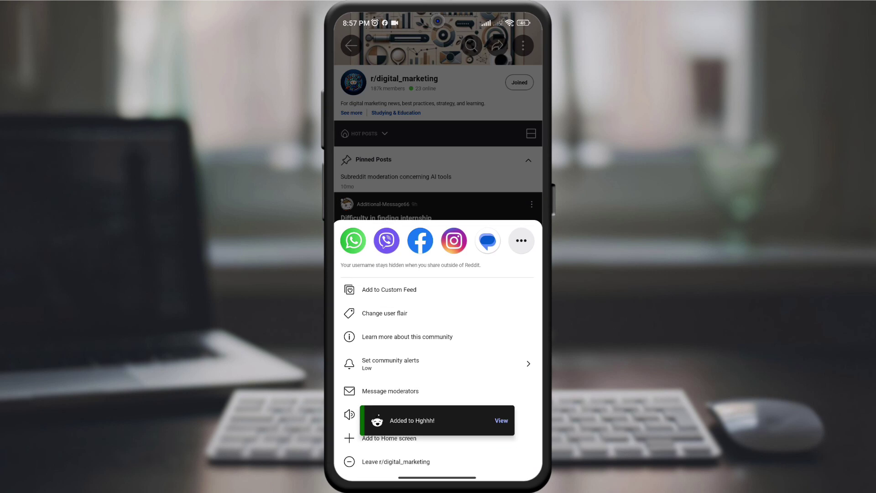